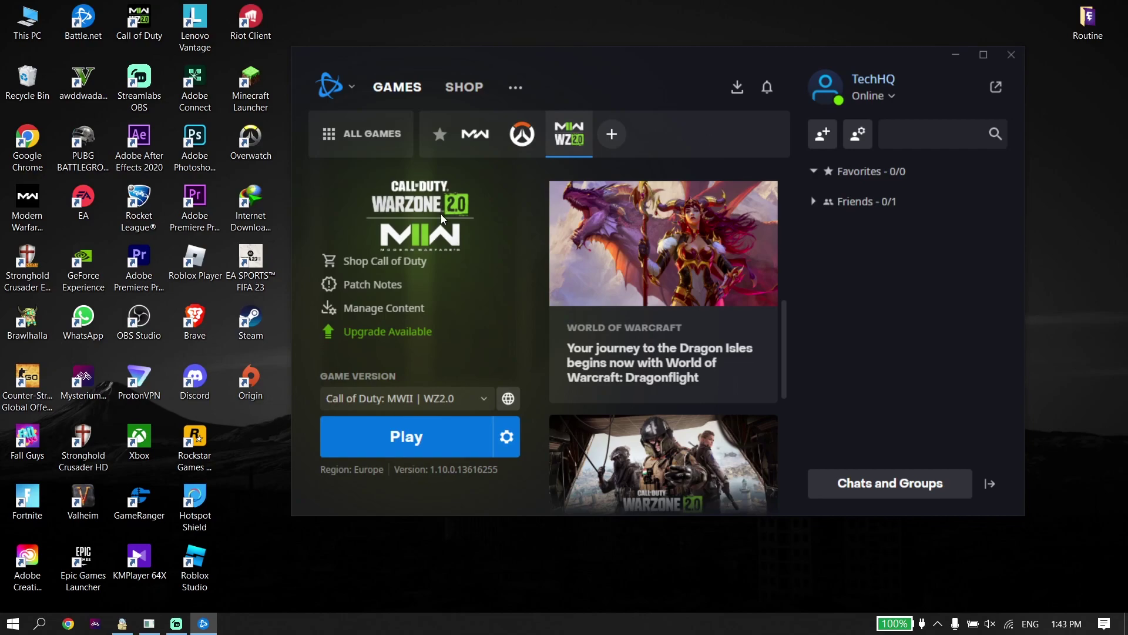
Step: Close the Battle.net launcher and open the Network and Sharing Center in Control Panel
{"action": "left_click", "coordinate": [1009, 55]}
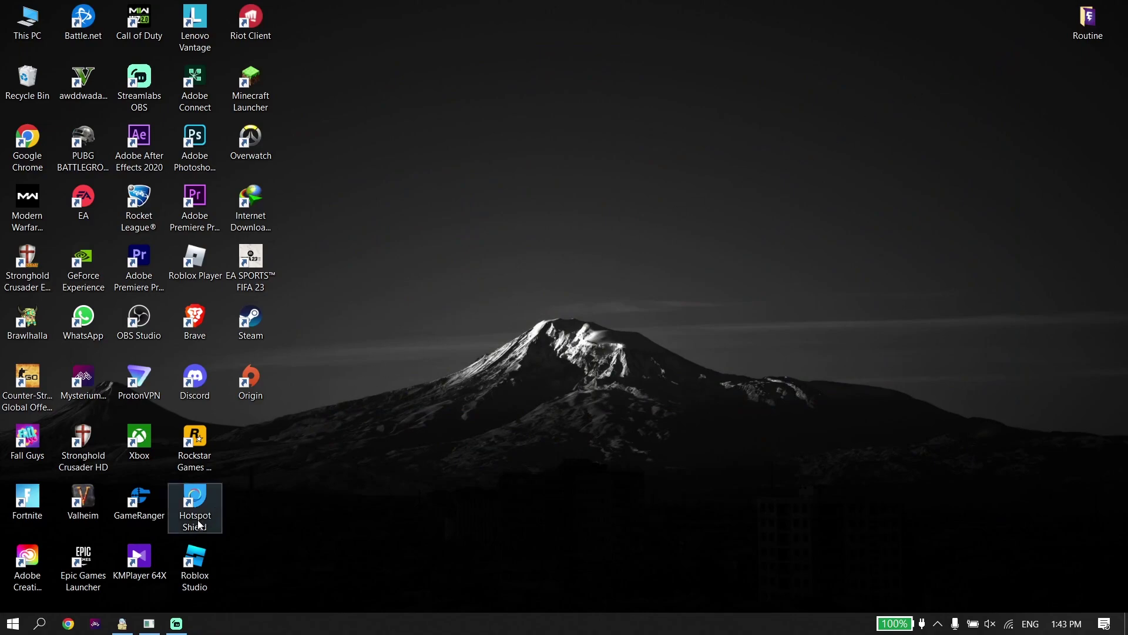
{"action": "left_click", "coordinate": [42, 623]}
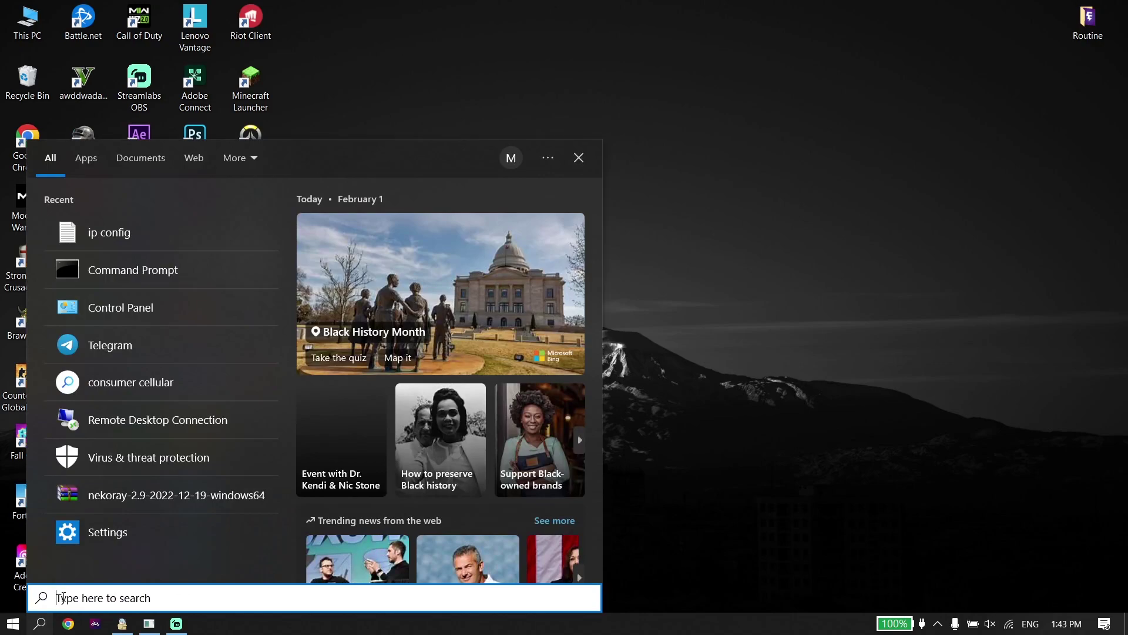
{"action": "type", "text": "co"}
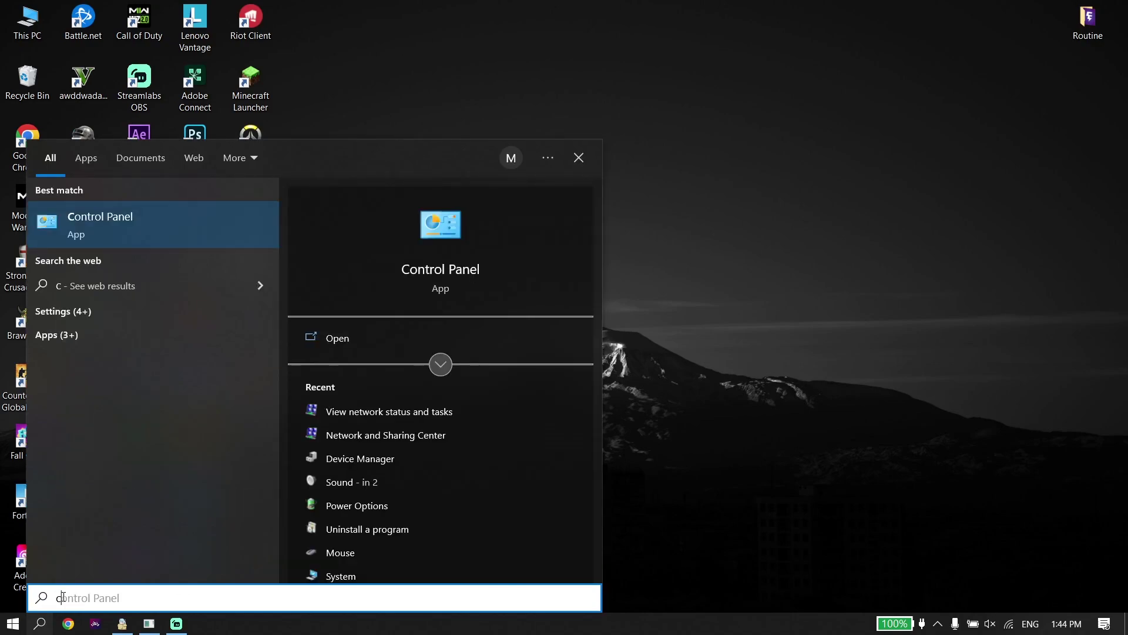
{"action": "left_click", "coordinate": [139, 238]}
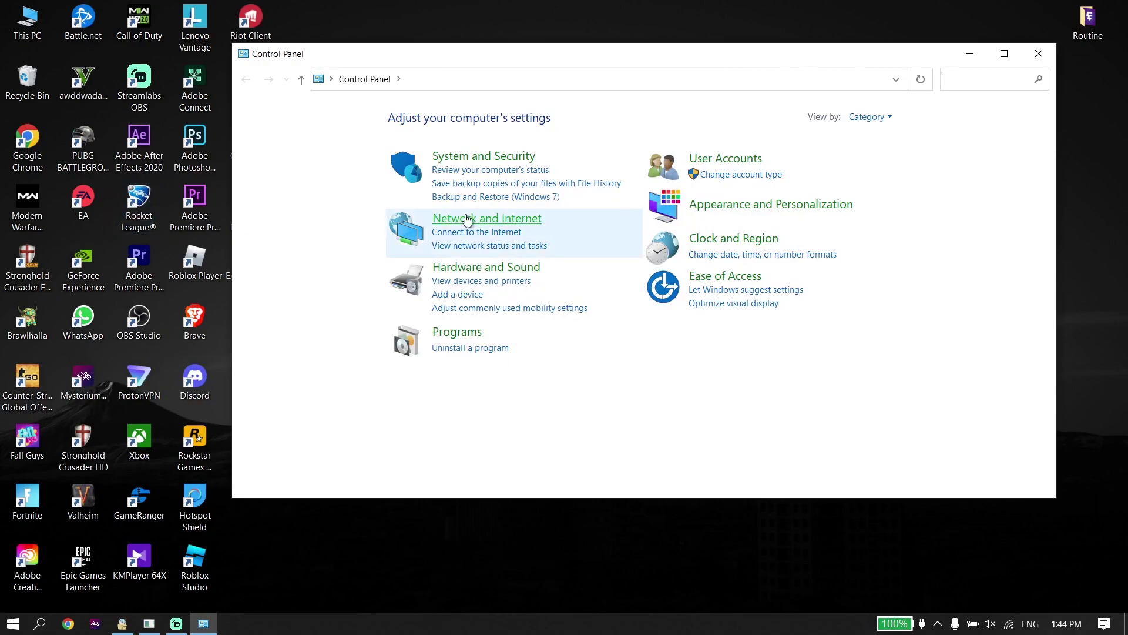
{"action": "left_click", "coordinate": [467, 220]}
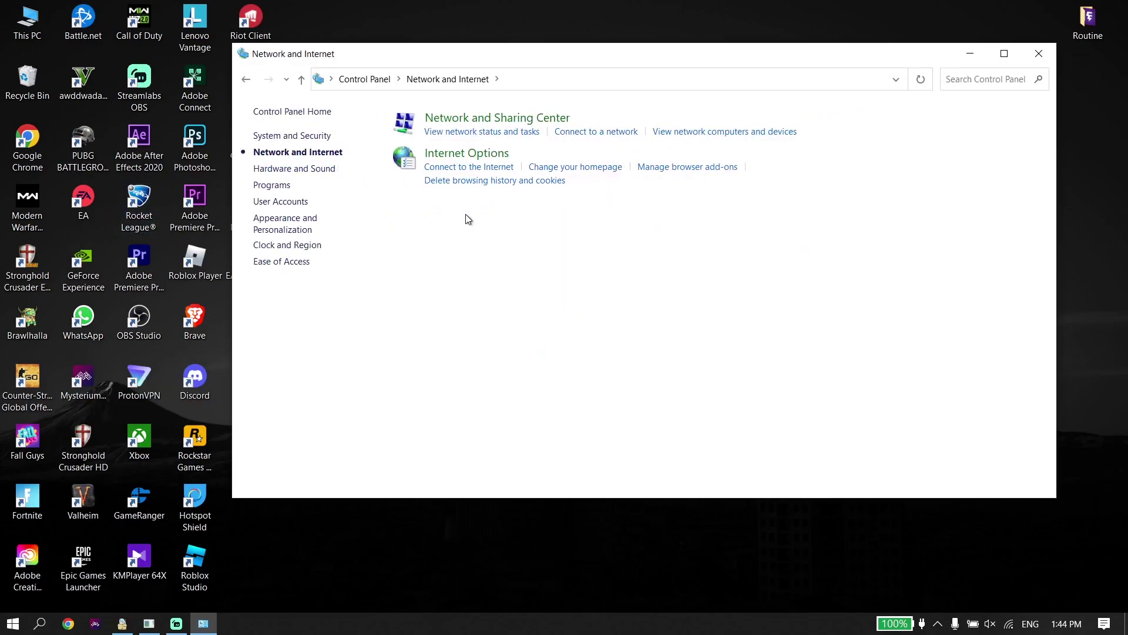
{"action": "left_click", "coordinate": [476, 126]}
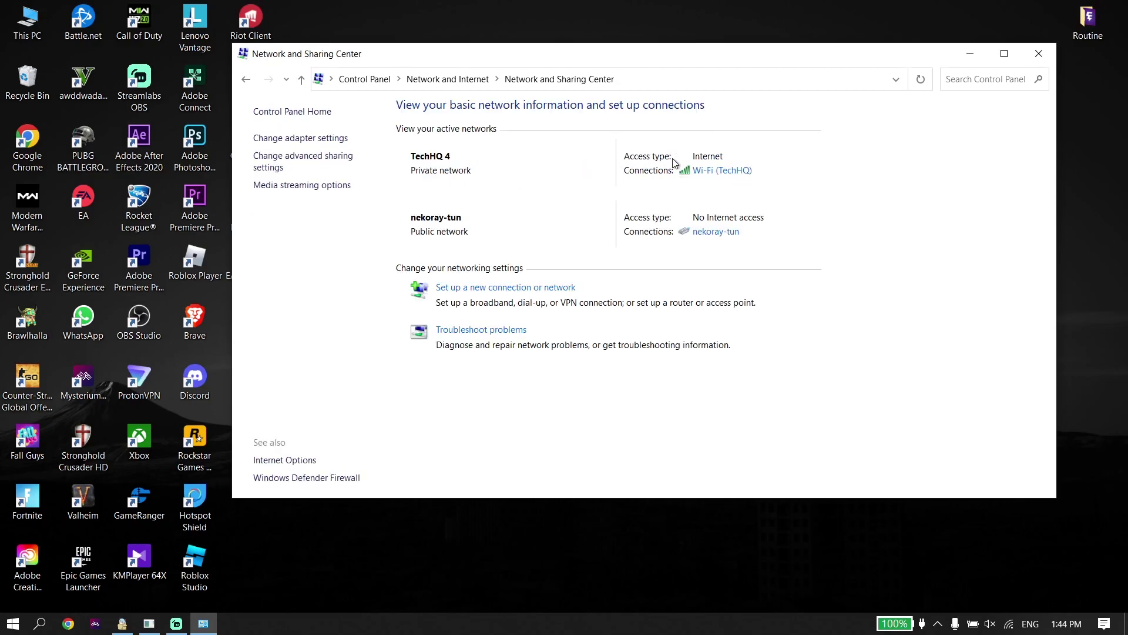
Step: Open the Internet Protocol Version 4 (TCP/IPv4) properties of the active Wi-Fi connection
{"action": "left_click", "coordinate": [715, 171]}
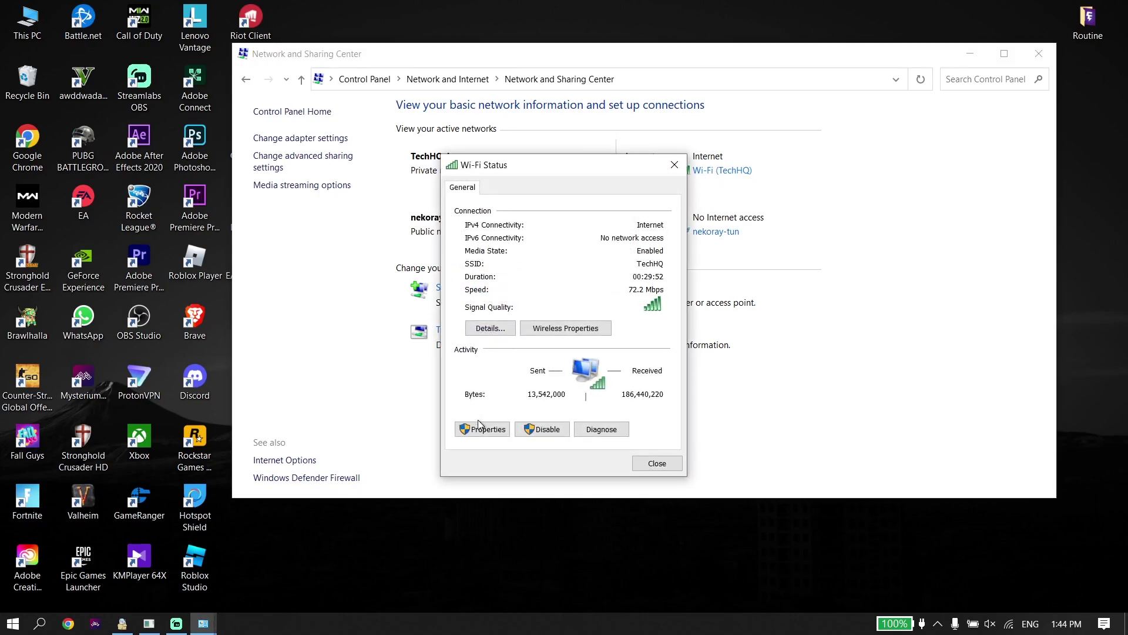
{"action": "left_click", "coordinate": [481, 429]}
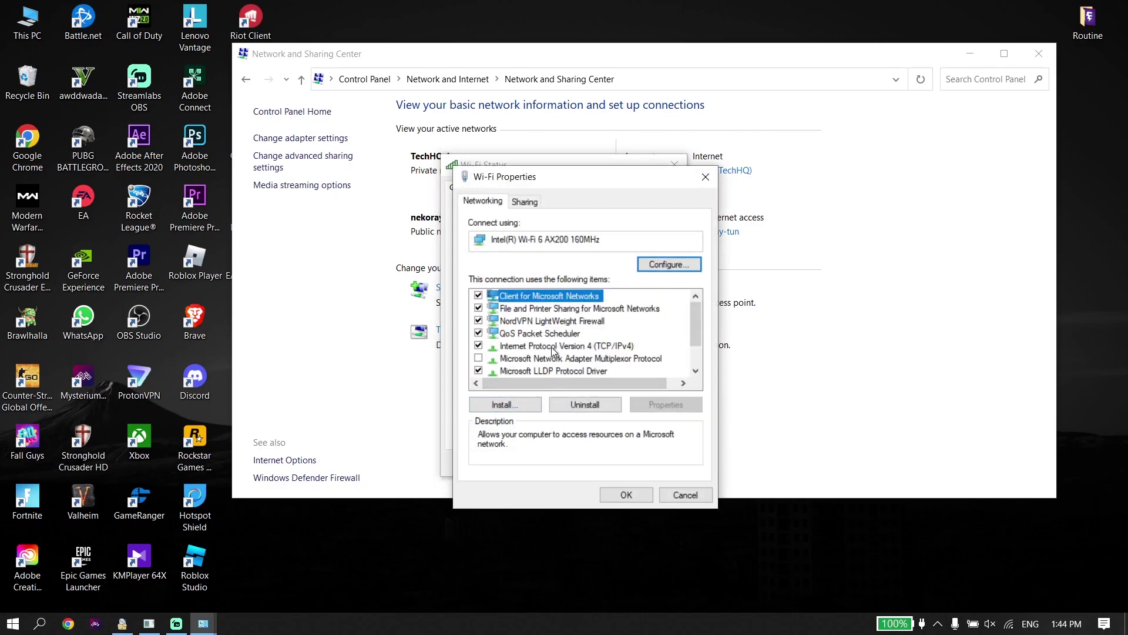
{"action": "double_click", "coordinate": [545, 348]}
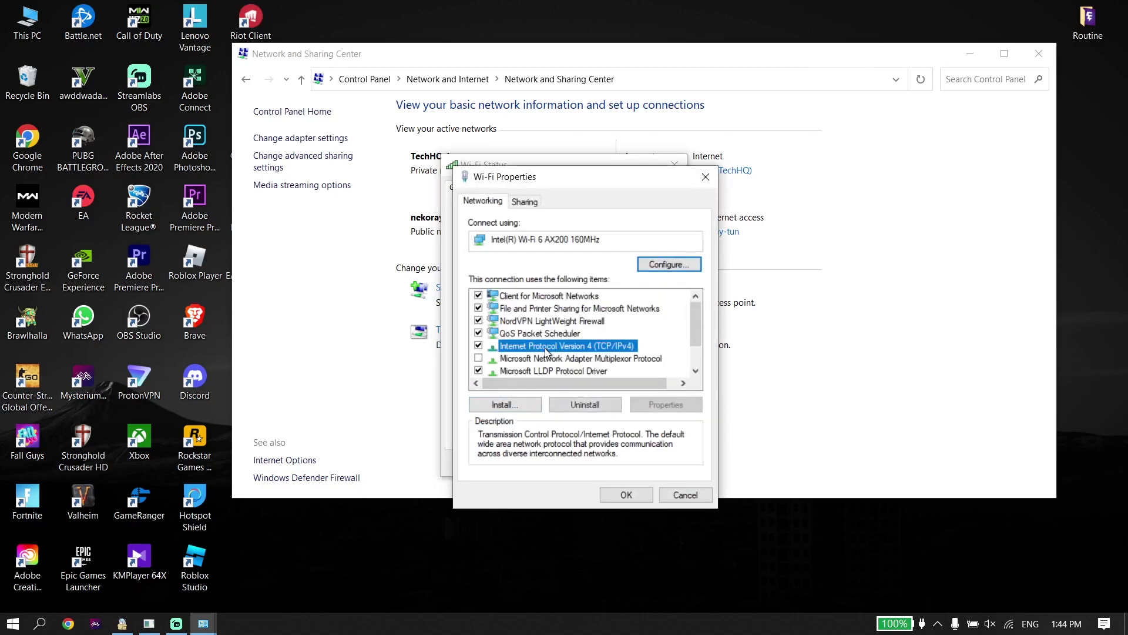
{"action": "left_click", "coordinate": [534, 423]}
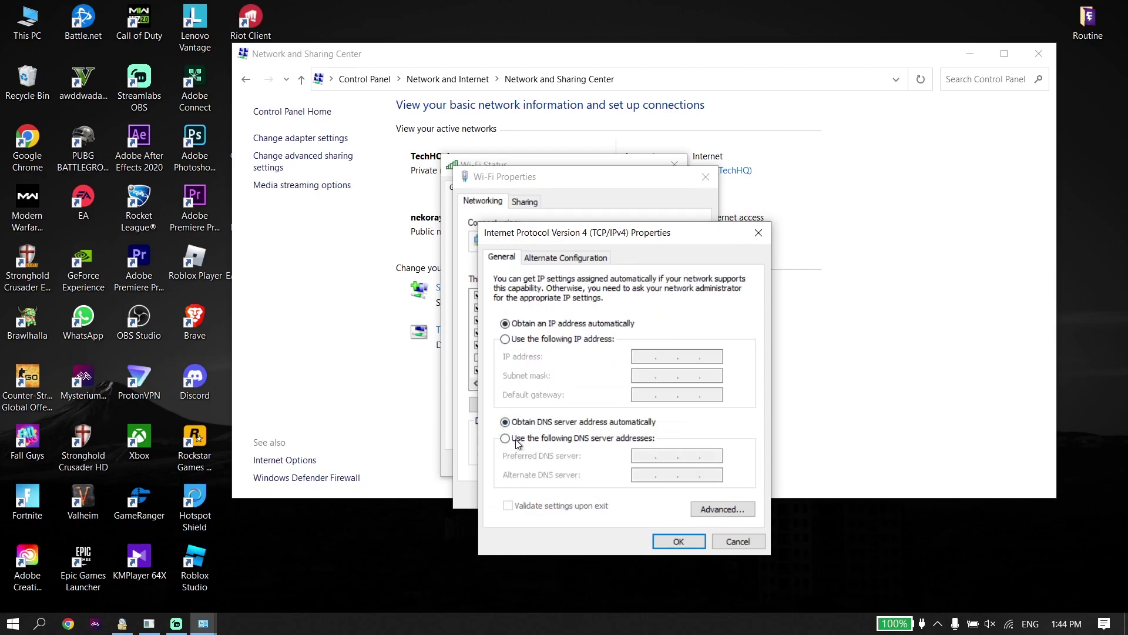
Step: Try manual DNS servers with 8.8.8.8 as the preferred address plus an alternate, and switch back to automatic DNS
{"action": "left_click", "coordinate": [516, 440]}
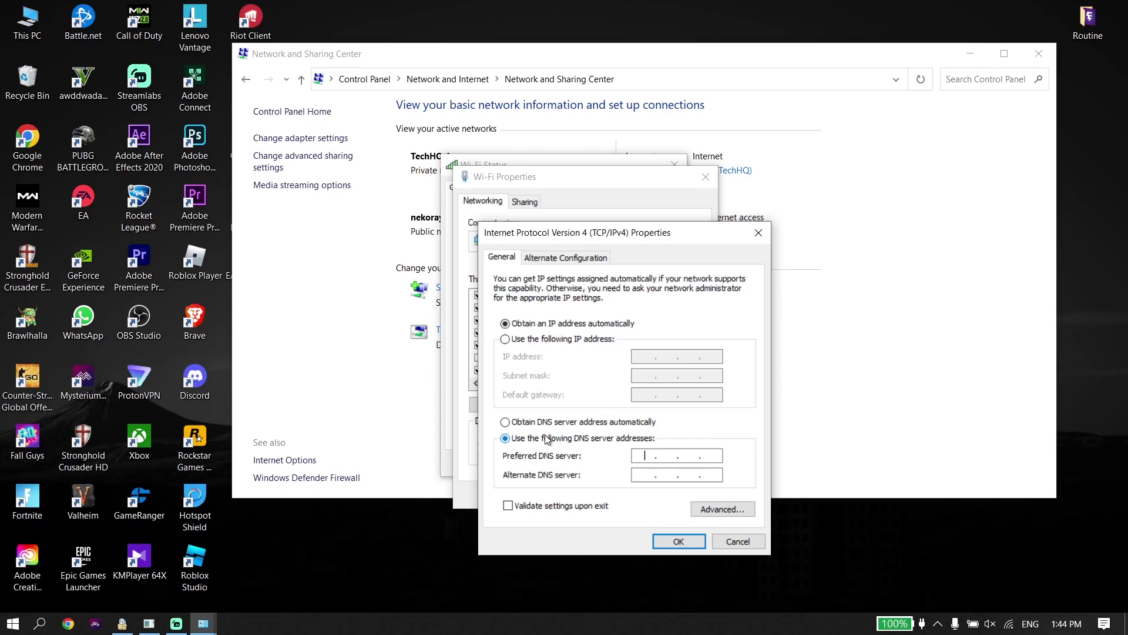
{"action": "type", "text": "8.8.8.8"}
{"action": "left_click", "coordinate": [647, 477]}
{"action": "type", "text": "8.4.4.8"}
{"action": "left_click", "coordinate": [619, 421]}
Step: Set the preferred DNS server to 1.1.1.1 and the alternate to 1.0.0.1, save, and close the network windows
{"action": "left_click", "coordinate": [613, 439]}
{"action": "type", "text": "1.11.1.1"}
{"action": "left_click", "coordinate": [649, 475]}
{"action": "type", "text": "1.0.0.1"}
{"action": "left_click", "coordinate": [668, 539]}
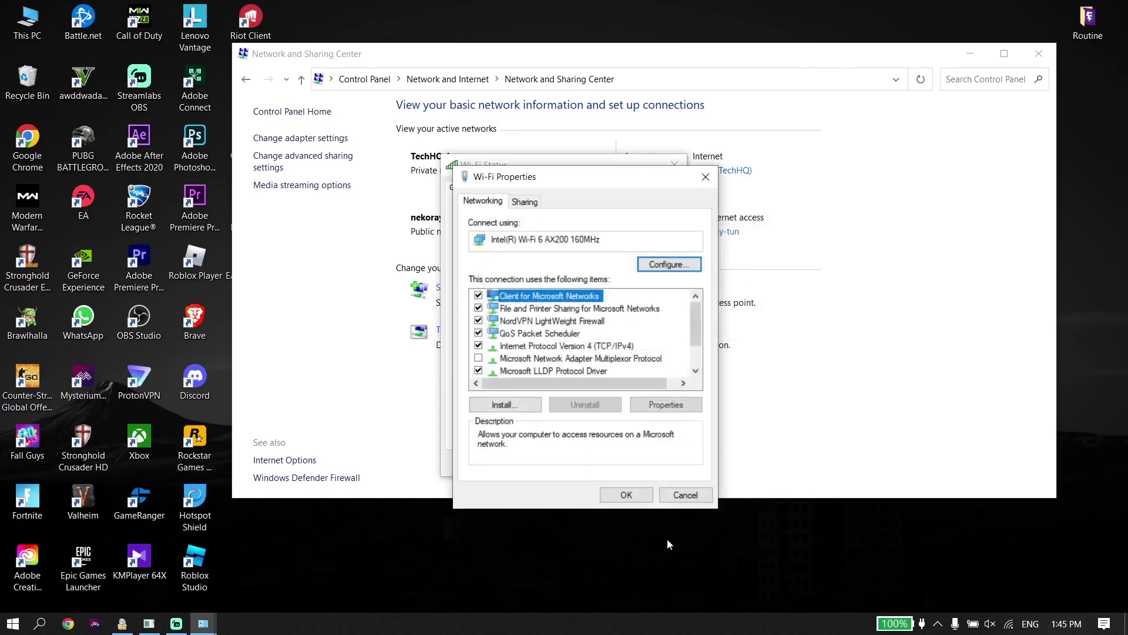
{"action": "left_click", "coordinate": [638, 497]}
{"action": "left_click", "coordinate": [661, 467]}
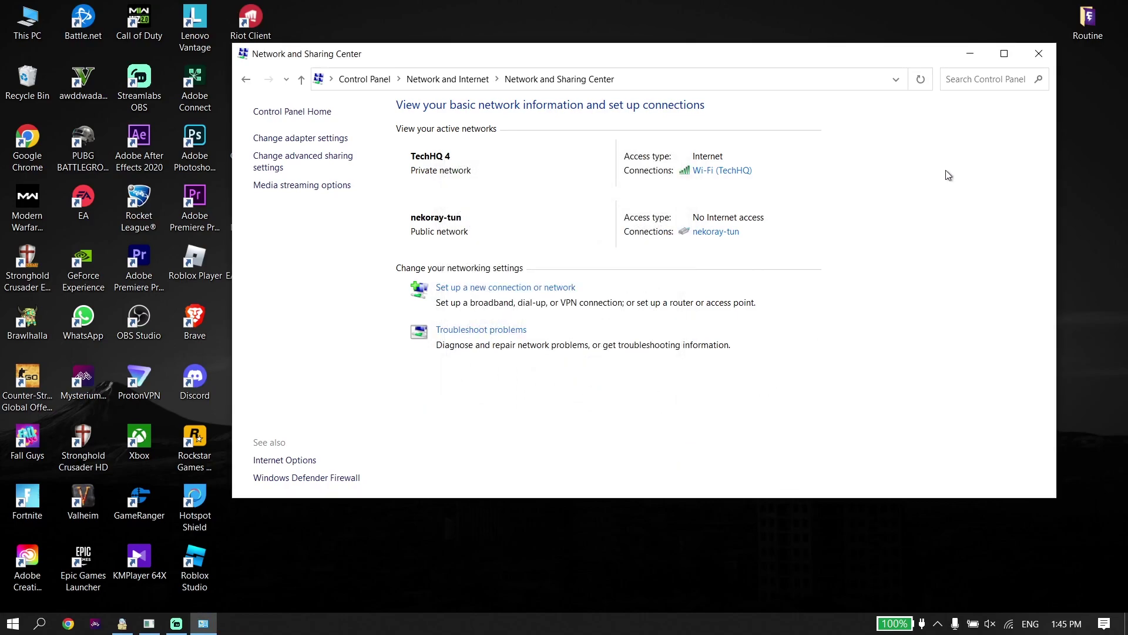
{"action": "left_click", "coordinate": [1036, 59]}
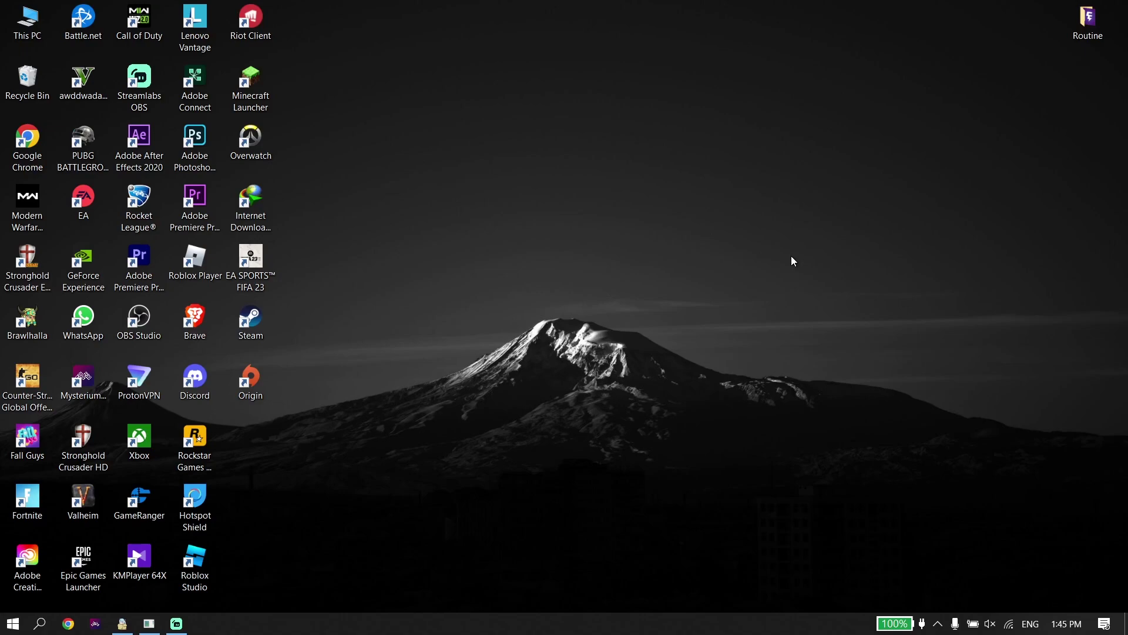
Step: Check the current Wi-Fi connection in the list of available networks
{"action": "left_click", "coordinate": [1009, 624]}
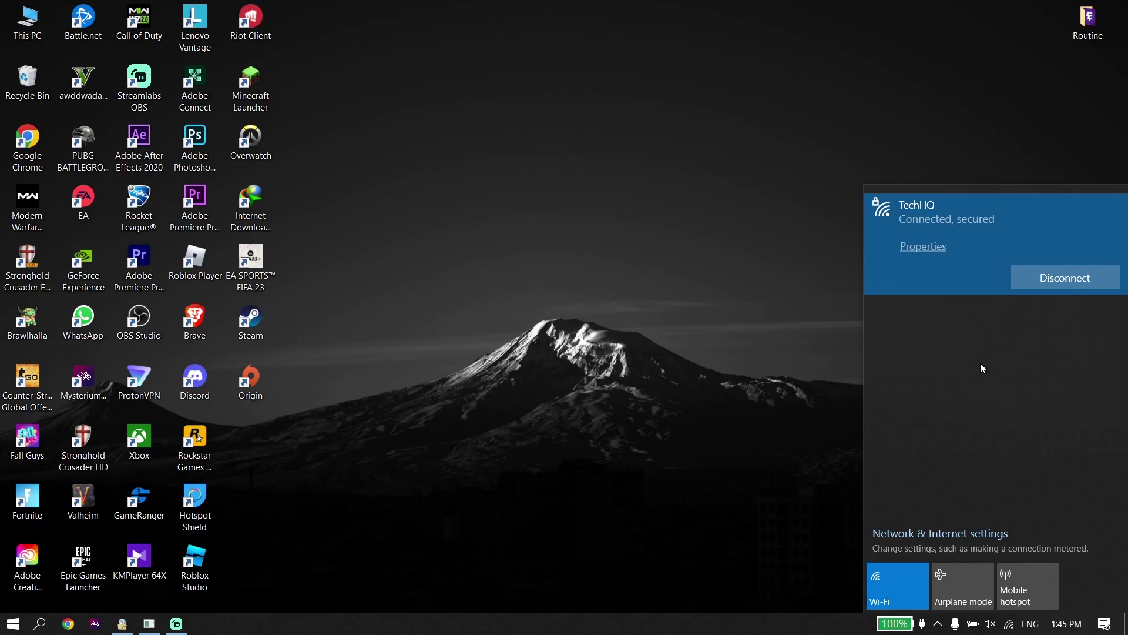
{"action": "left_click", "coordinate": [834, 359]}
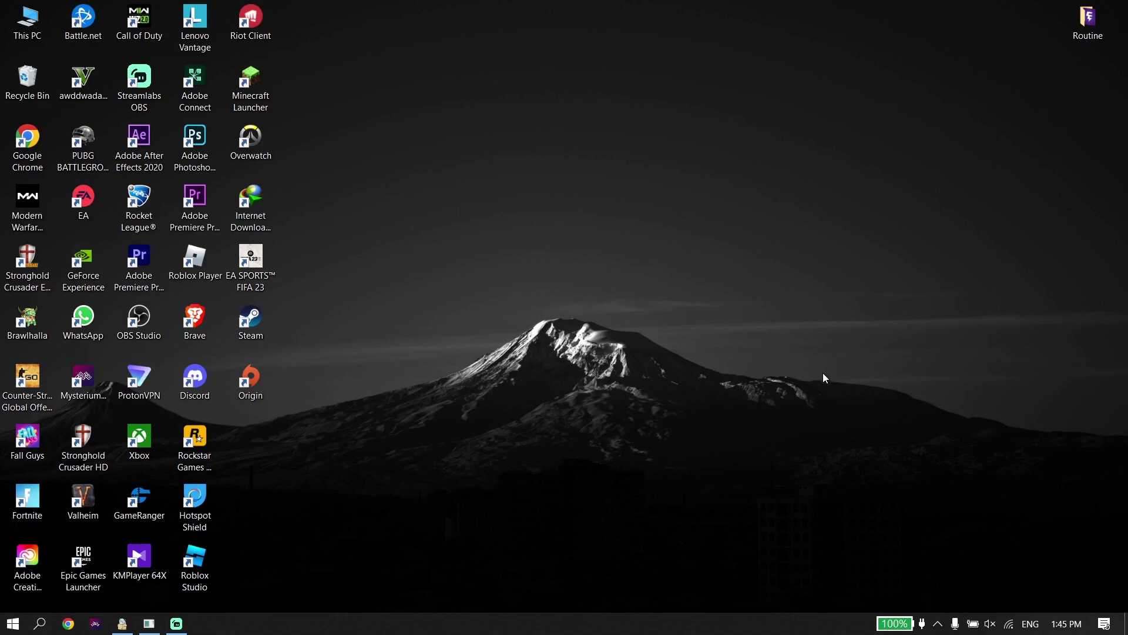
Step: Find Command Prompt through Windows search and run it as administrator
{"action": "left_click", "coordinate": [40, 623]}
{"action": "type", "text": "comm"}
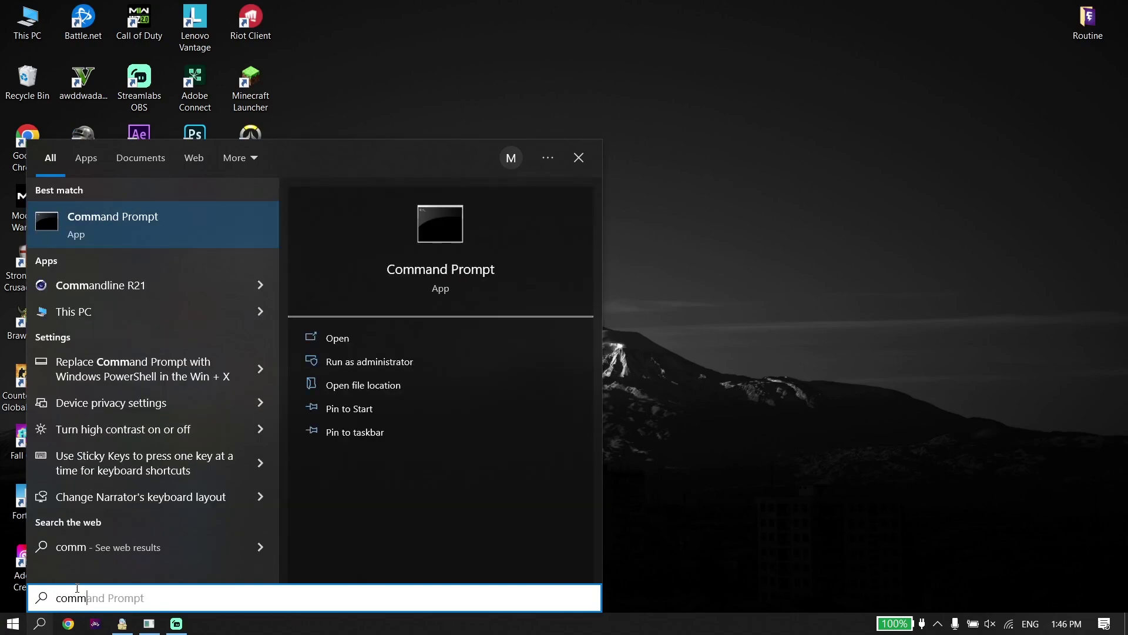
{"action": "right_click", "coordinate": [192, 217]}
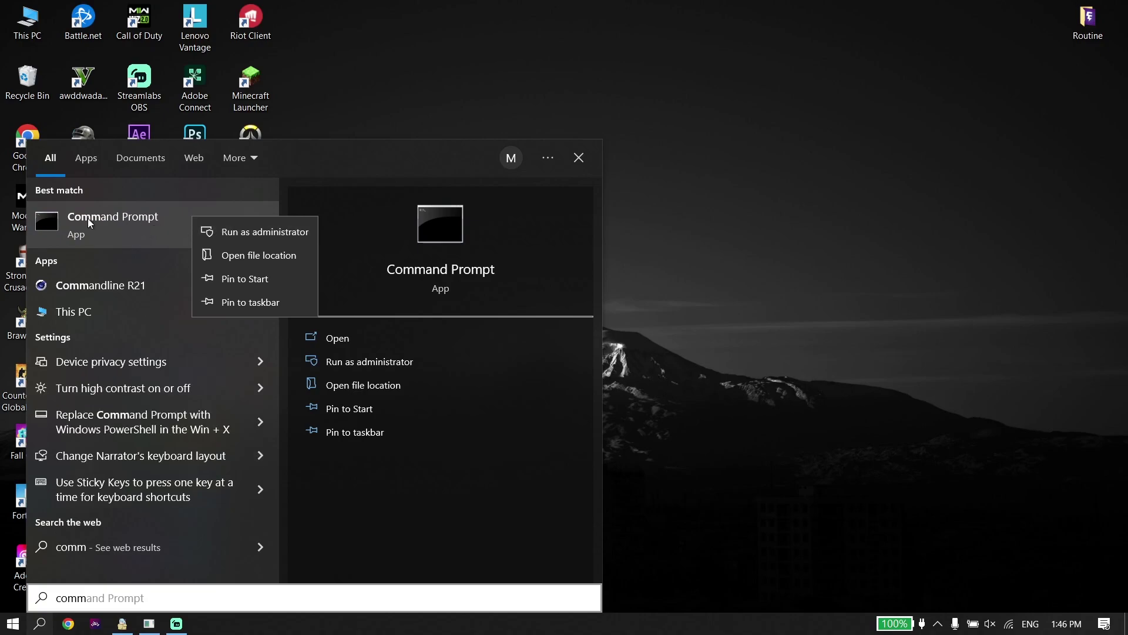
{"action": "left_click", "coordinate": [211, 234]}
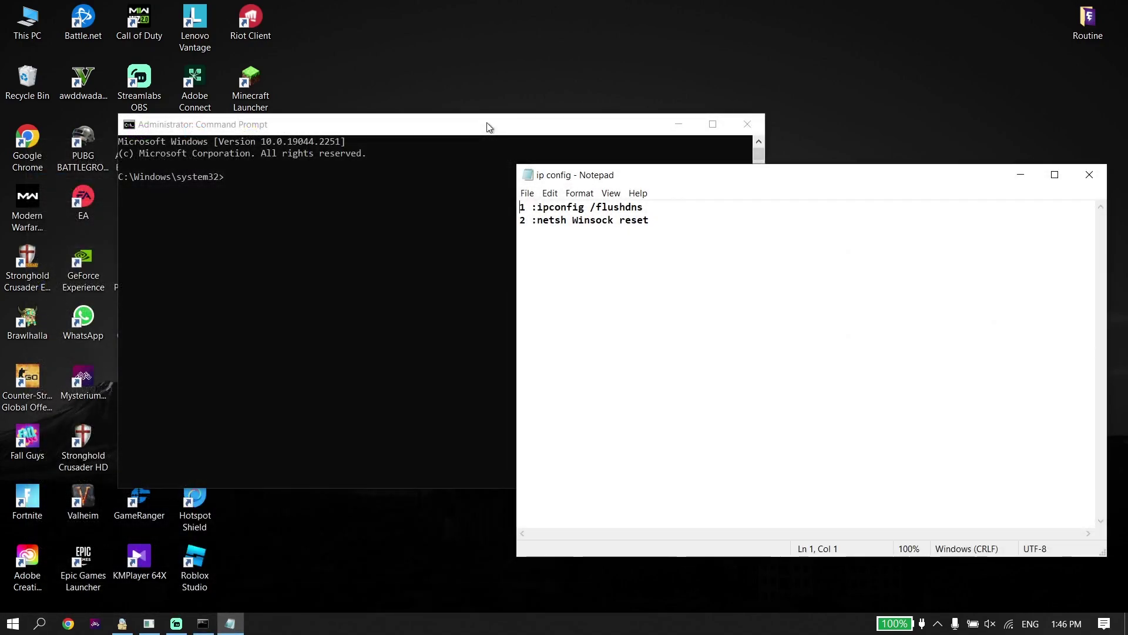
Step: Copy the ipconfig /flushdns command from the ip config note and run it in Command Prompt
{"action": "left_click_drag", "start_coordinate": [521, 207], "coordinate": [650, 221]}
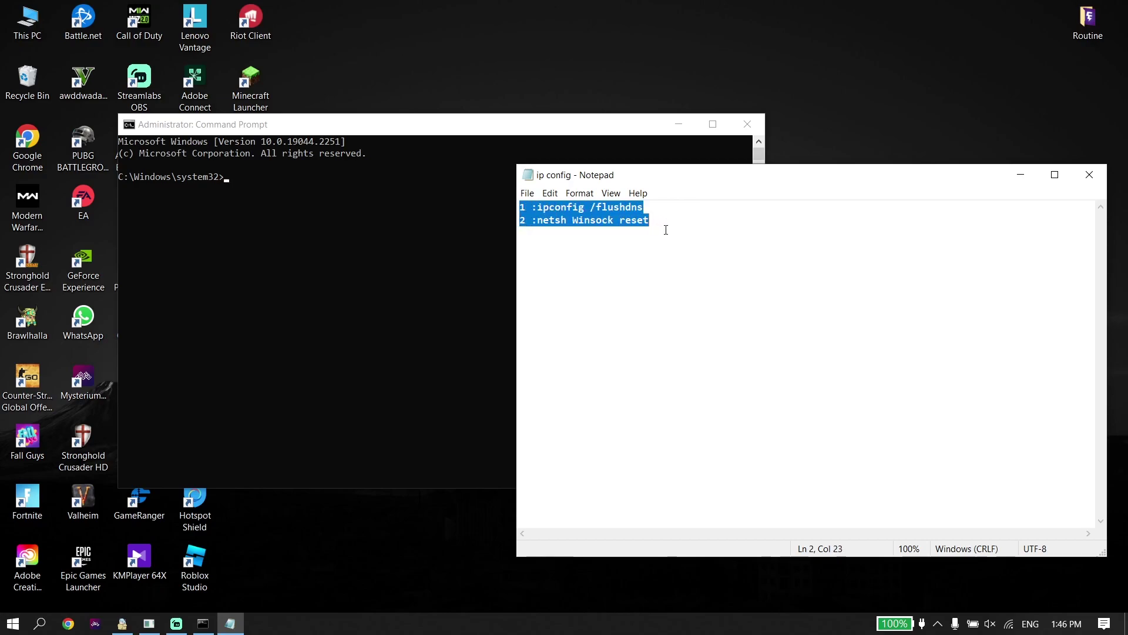
{"action": "left_click", "coordinate": [608, 249]}
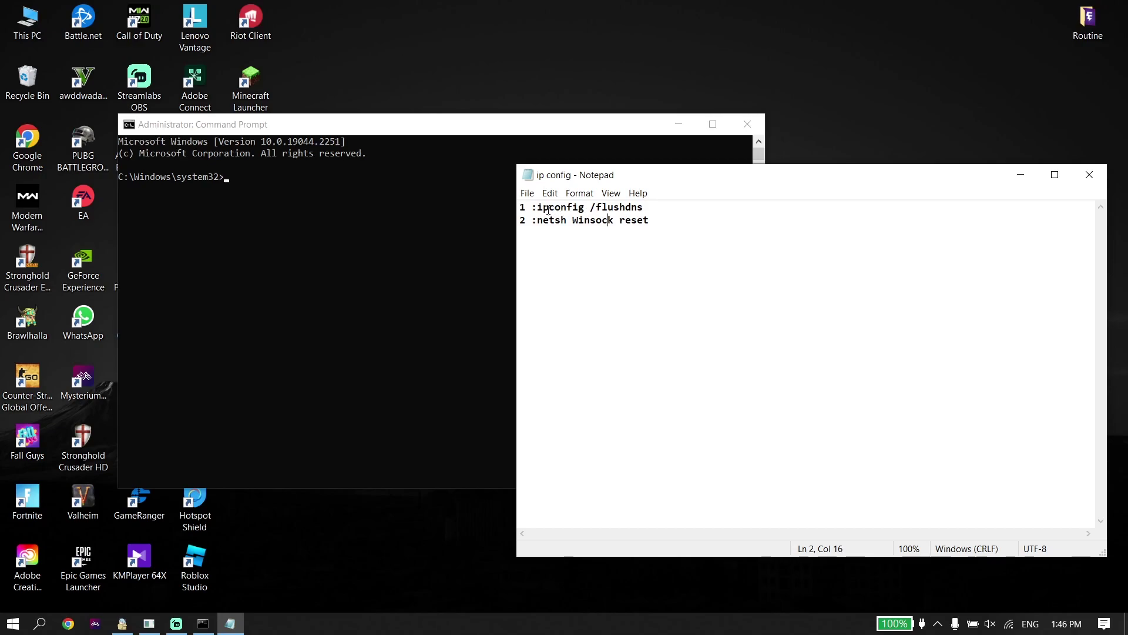
{"action": "left_click_drag", "start_coordinate": [538, 209], "coordinate": [643, 207]}
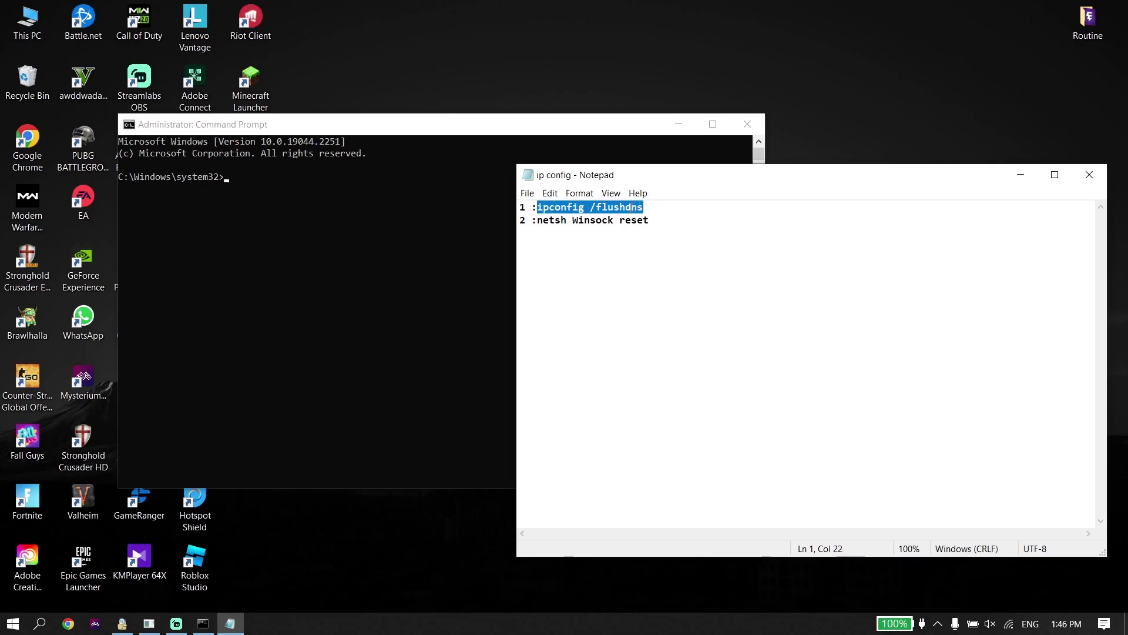
{"action": "right_click", "coordinate": [631, 206]}
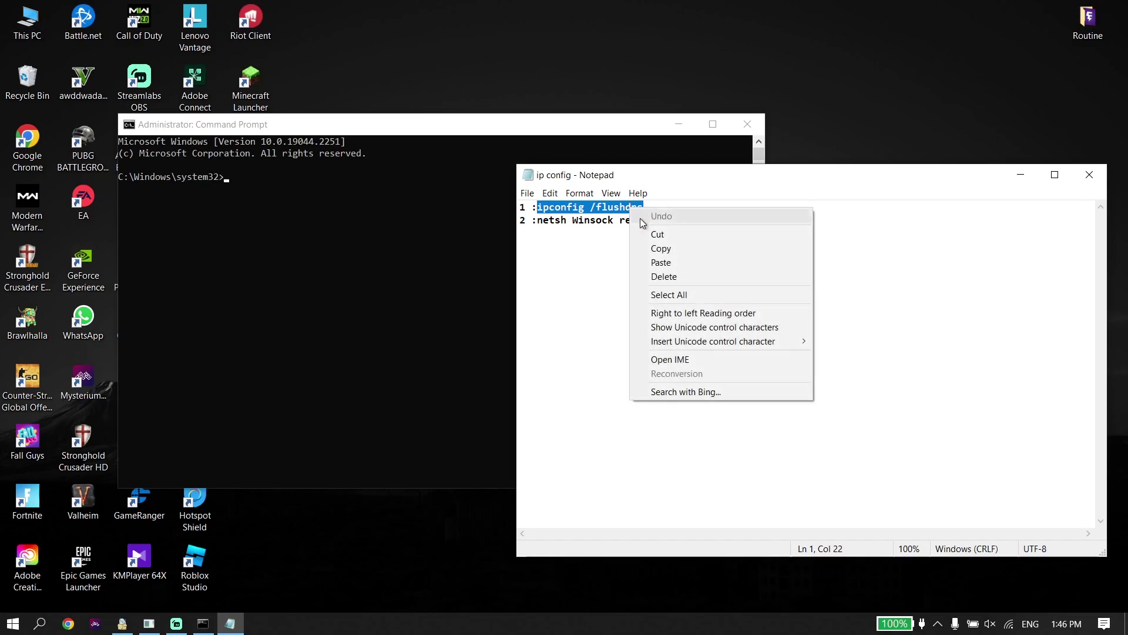
{"action": "left_click", "coordinate": [662, 247]}
{"action": "left_click", "coordinate": [547, 124]}
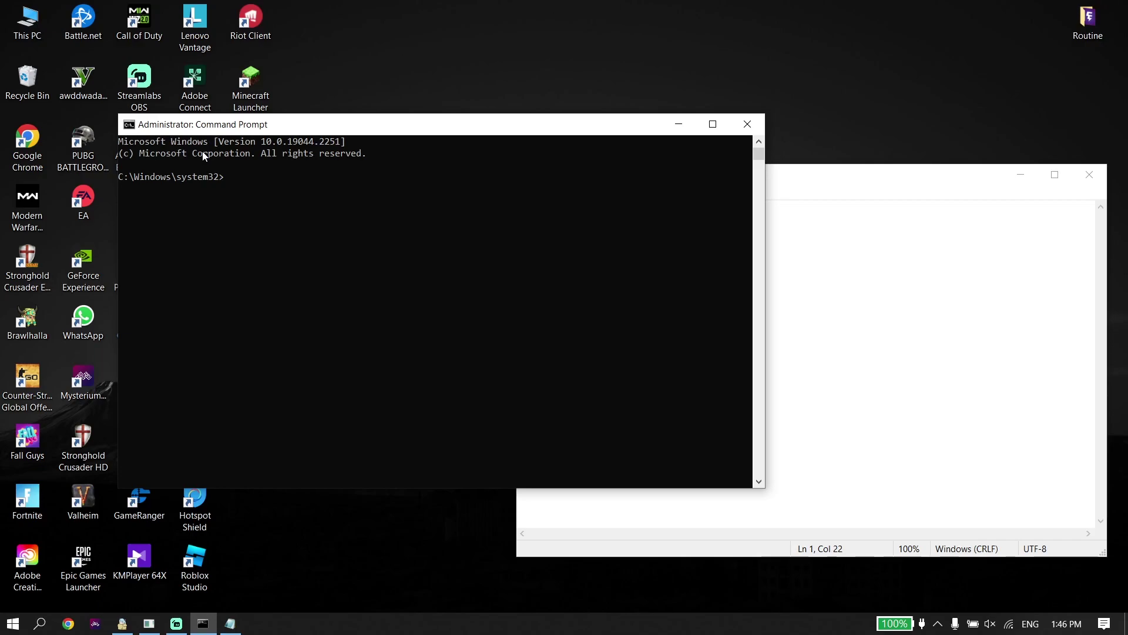
{"action": "type", "text": "ipconfig /flushdns"}
{"action": "key", "text": "Return"}
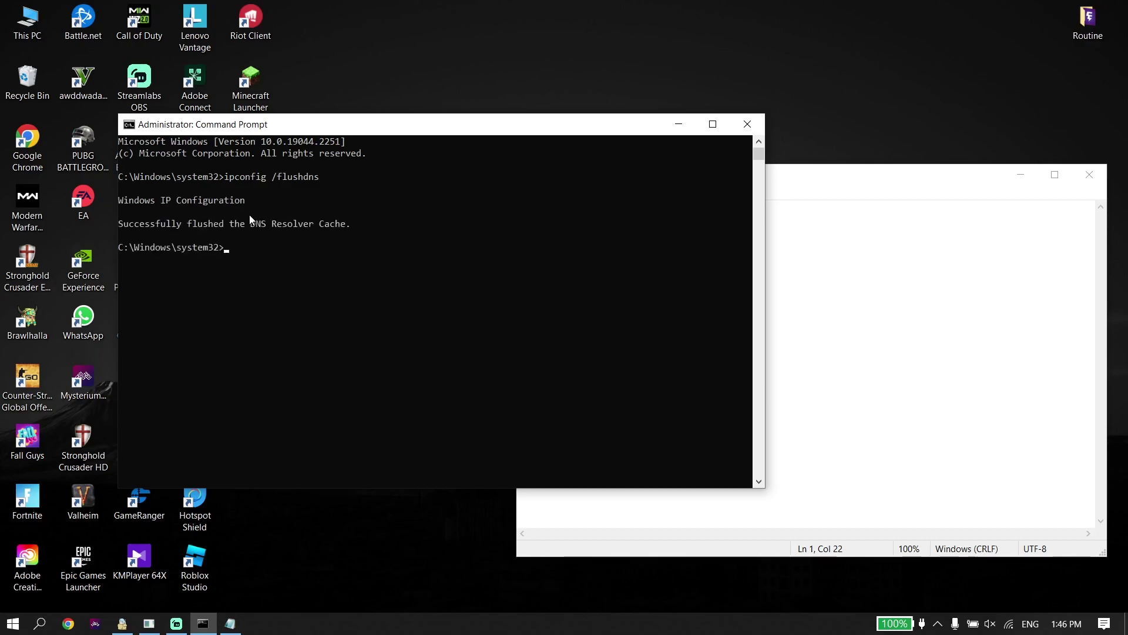
Step: Copy the netsh Winsock reset command from the note and run it in Command Prompt
{"action": "left_click", "coordinate": [806, 308]}
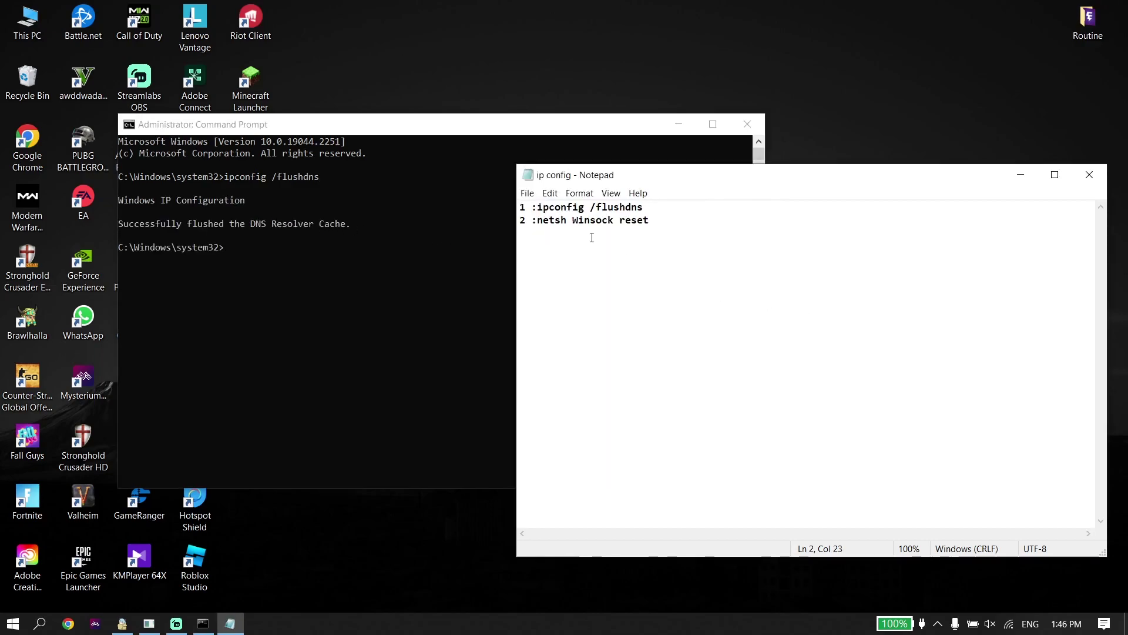
{"action": "left_click_drag", "start_coordinate": [537, 220], "coordinate": [649, 220]}
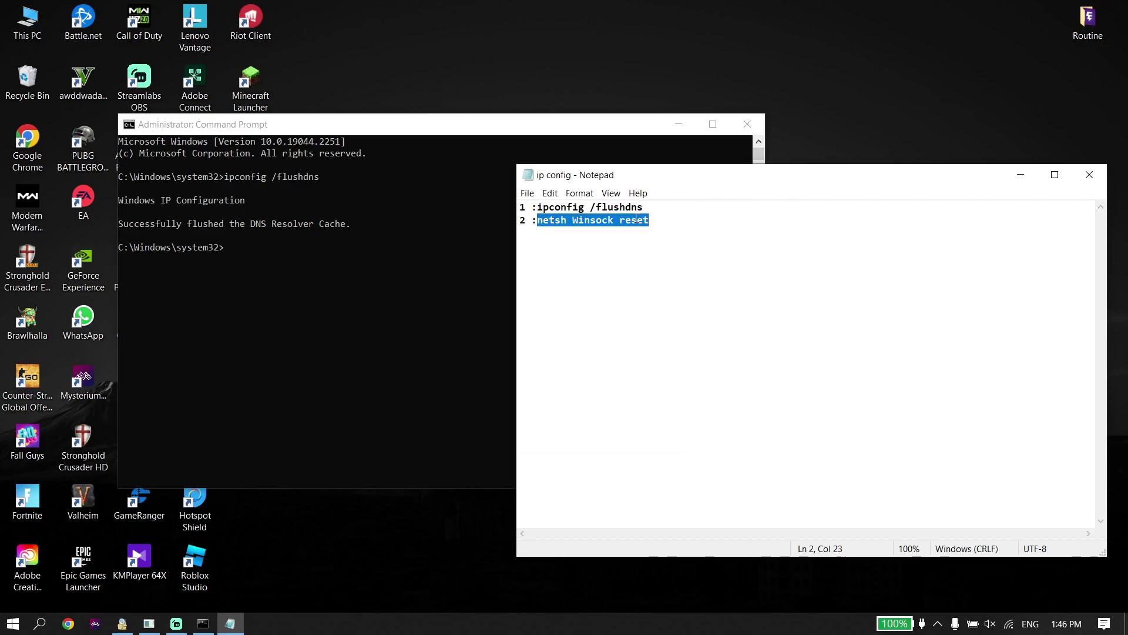
{"action": "right_click", "coordinate": [638, 219]}
{"action": "left_click", "coordinate": [664, 258]}
{"action": "left_click", "coordinate": [574, 118]}
{"action": "right_click", "coordinate": [225, 246]}
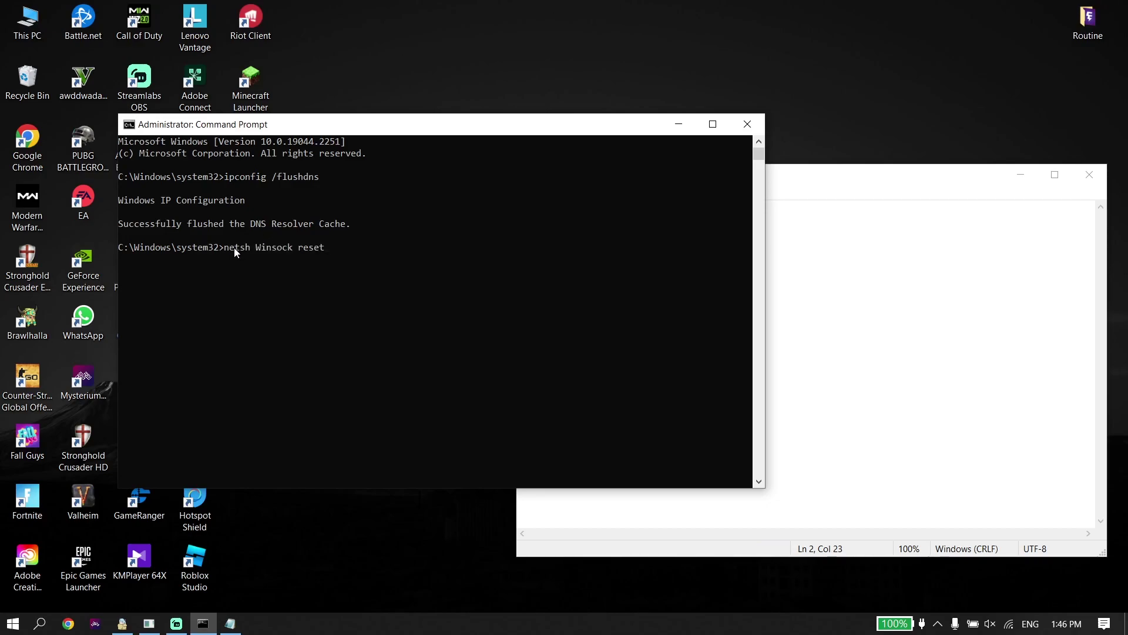
{"action": "key", "text": "Return"}
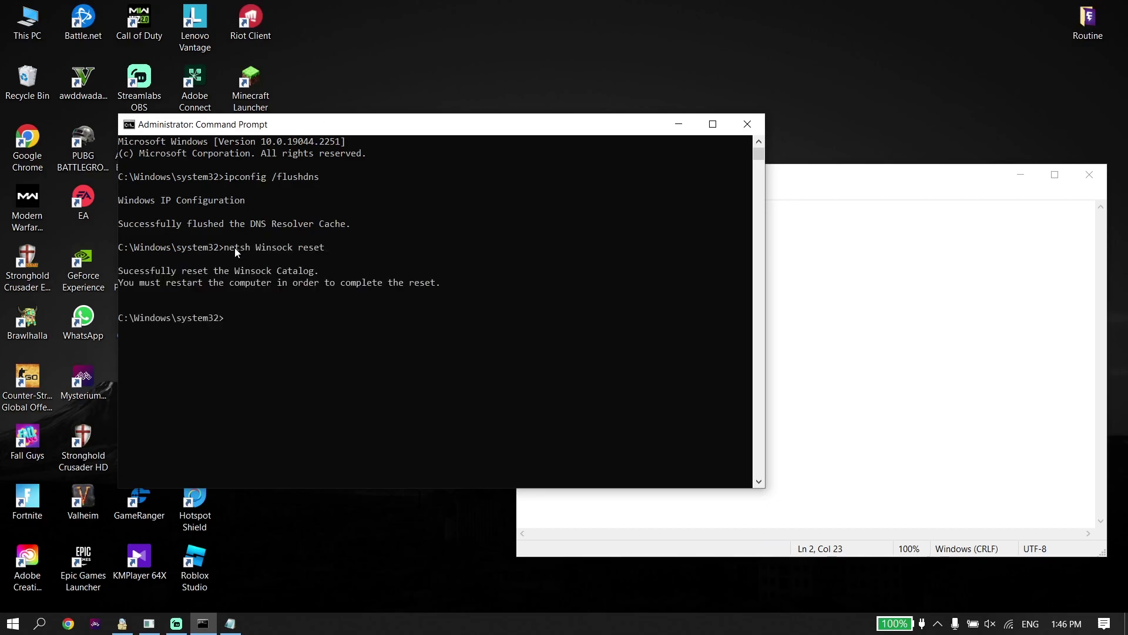
Step: Exit Command Prompt with the EXIT command and close the ip config note
{"action": "type", "text": "EXIT"}
{"action": "key", "text": "Return"}
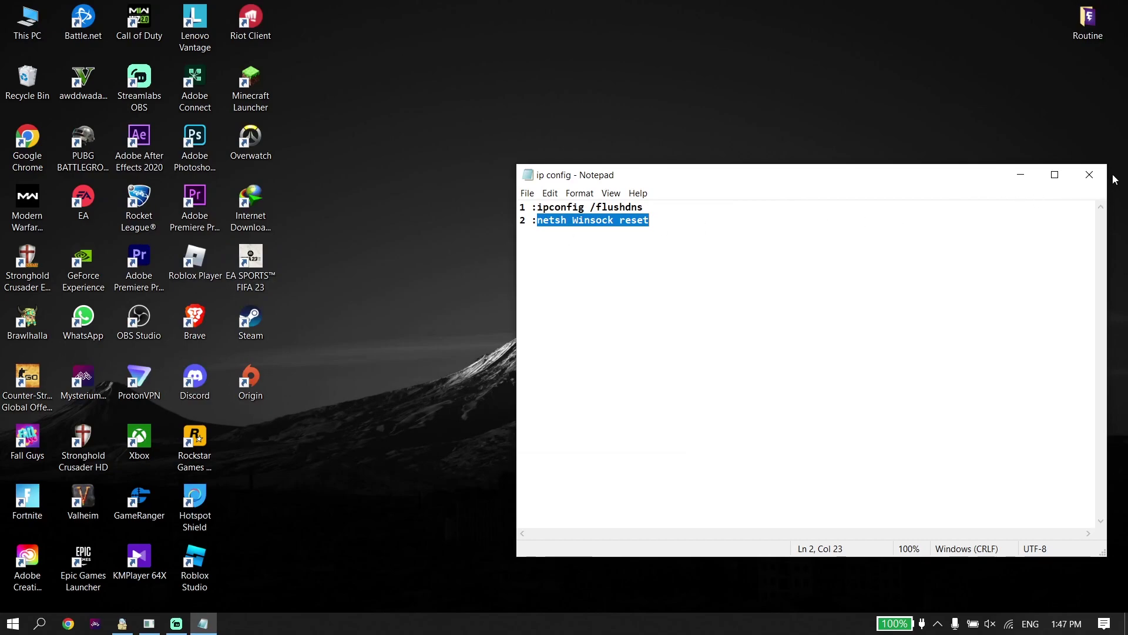
{"action": "left_click", "coordinate": [1089, 175]}
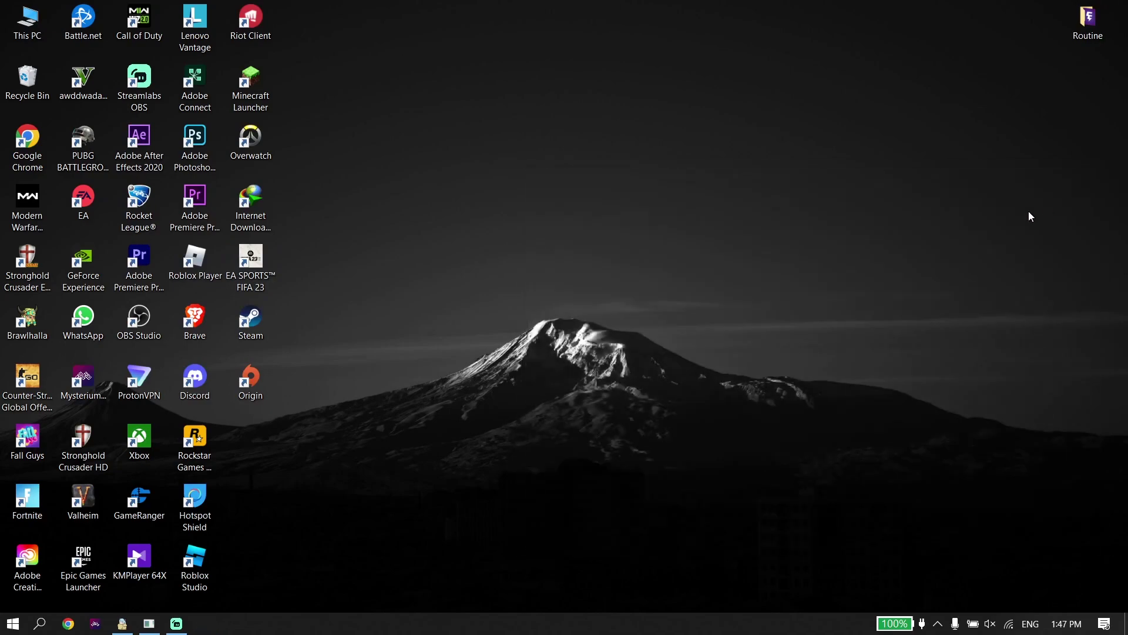
Step: View the computer's power options, including Restart, without choosing one
{"action": "left_click", "coordinate": [13, 624]}
{"action": "left_click", "coordinate": [18, 594]}
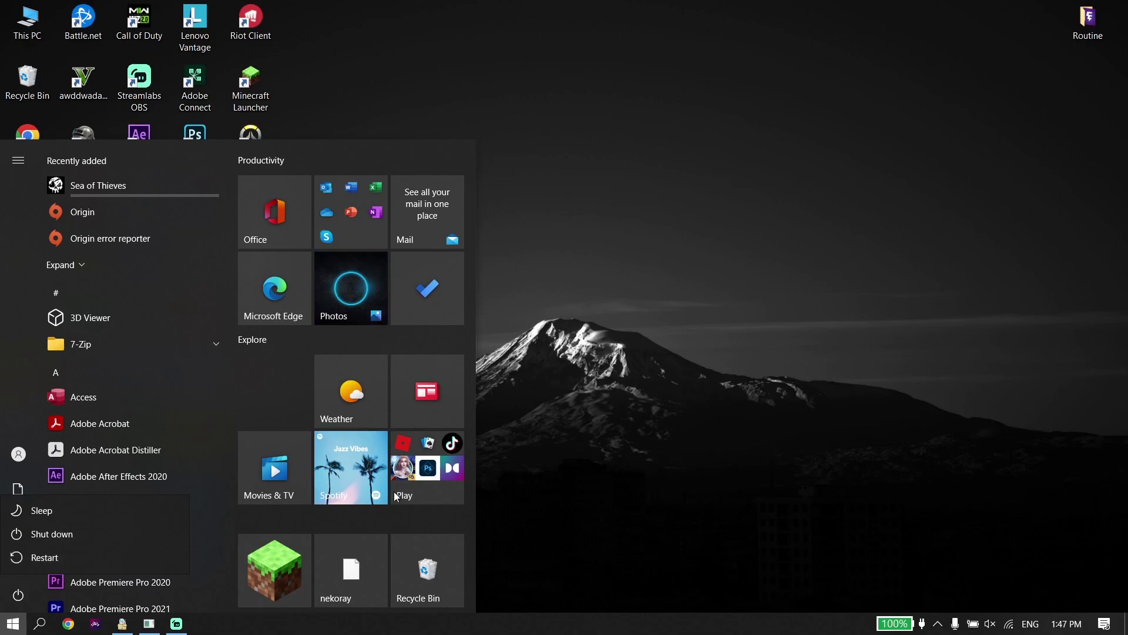
{"action": "left_click", "coordinate": [557, 357]}
Step: Launch Battle.net and open the game settings for Call of Duty: MWII | WZ2.0
{"action": "double_click", "coordinate": [94, 19]}
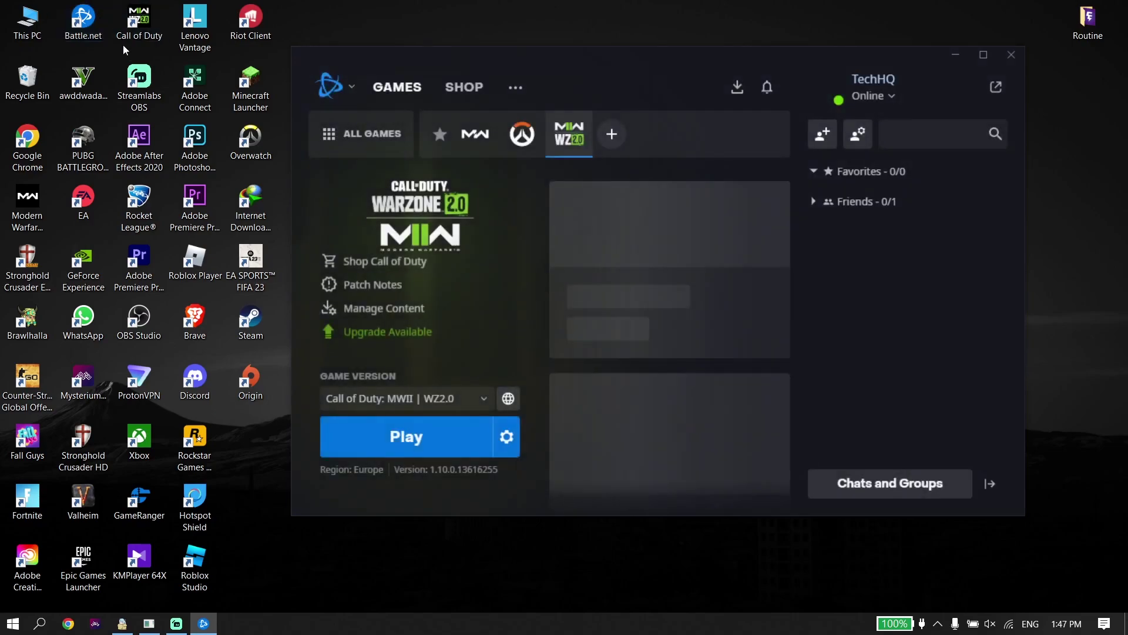
{"action": "left_click", "coordinate": [506, 438]}
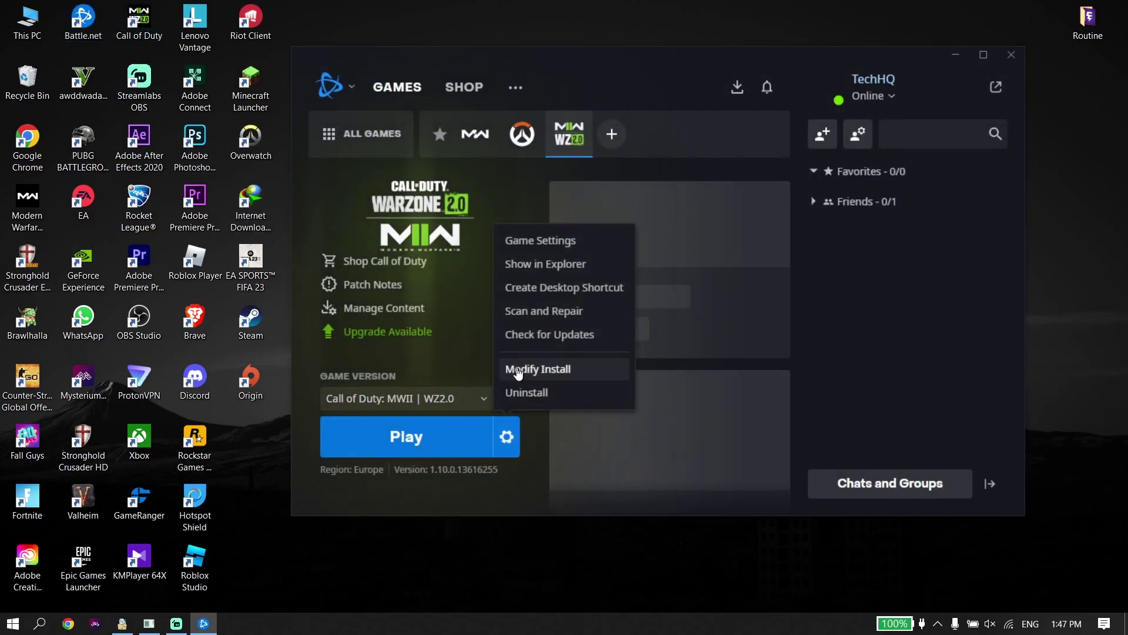
{"action": "left_click", "coordinate": [523, 243]}
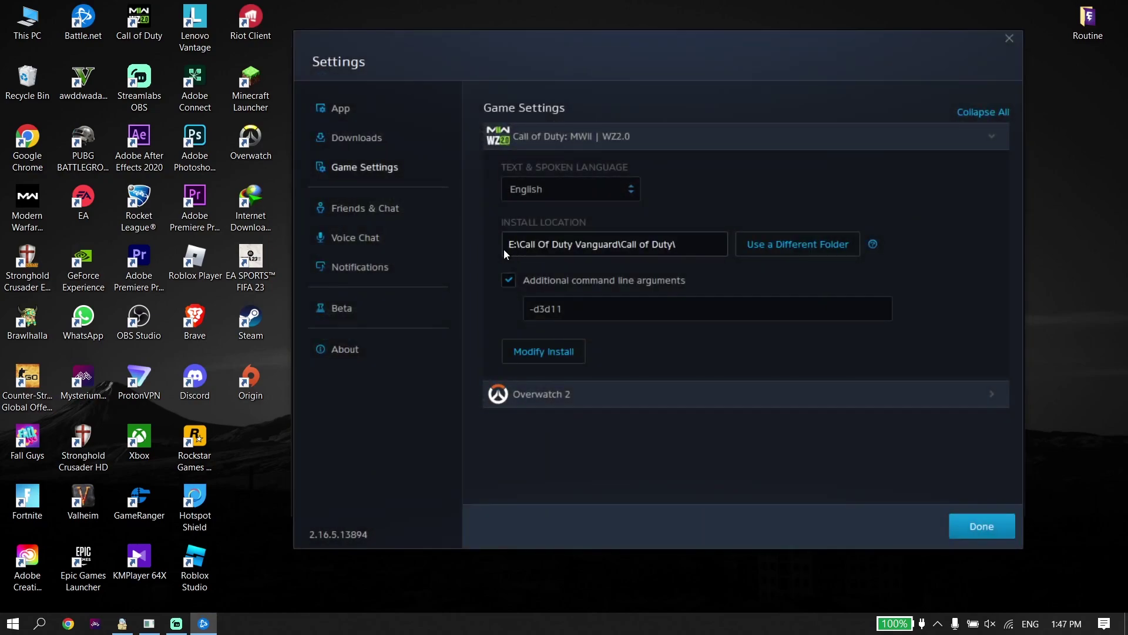
Step: Limit the download bandwidth for latest updates to 500 KB/s in the download settings and save the change
{"action": "left_click", "coordinate": [364, 139]}
{"action": "scroll", "coordinate": [524, 333], "scroll_direction": "down", "scroll_amount": 4}
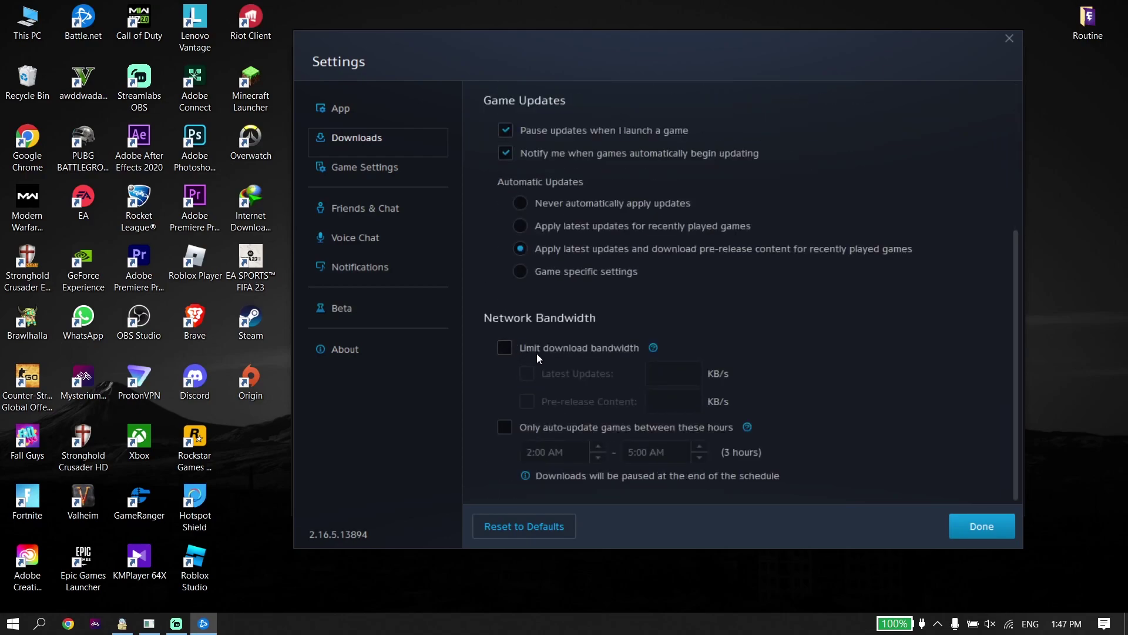
{"action": "left_click", "coordinate": [505, 349]}
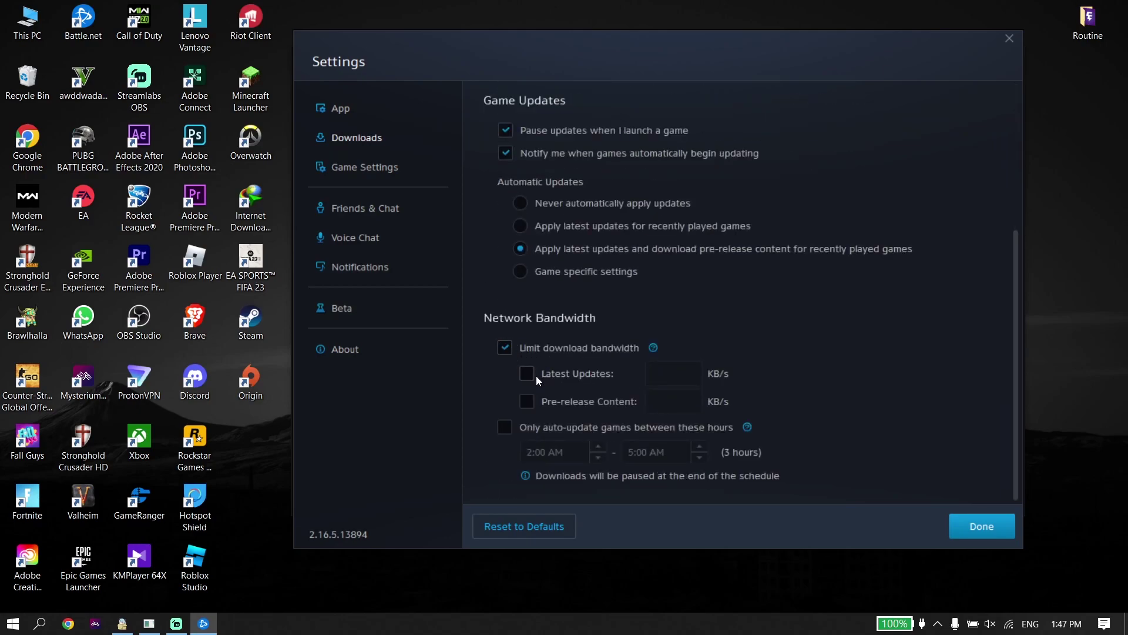
{"action": "left_click", "coordinate": [530, 376]}
{"action": "left_click", "coordinate": [673, 379]}
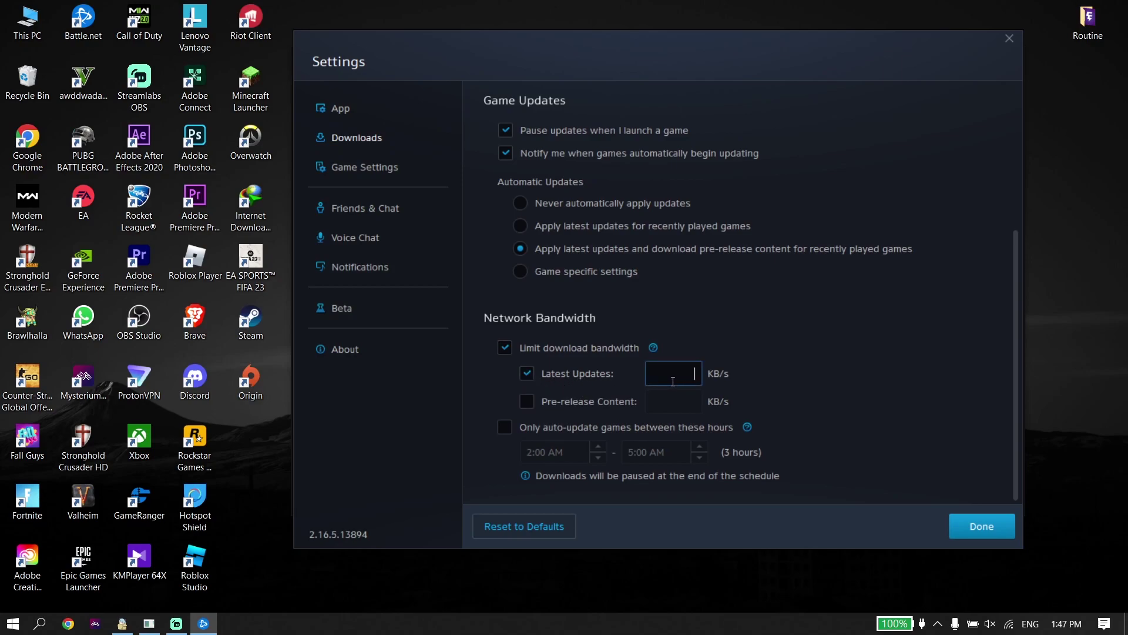
{"action": "type", "text": "500"}
{"action": "left_click", "coordinate": [972, 530]}
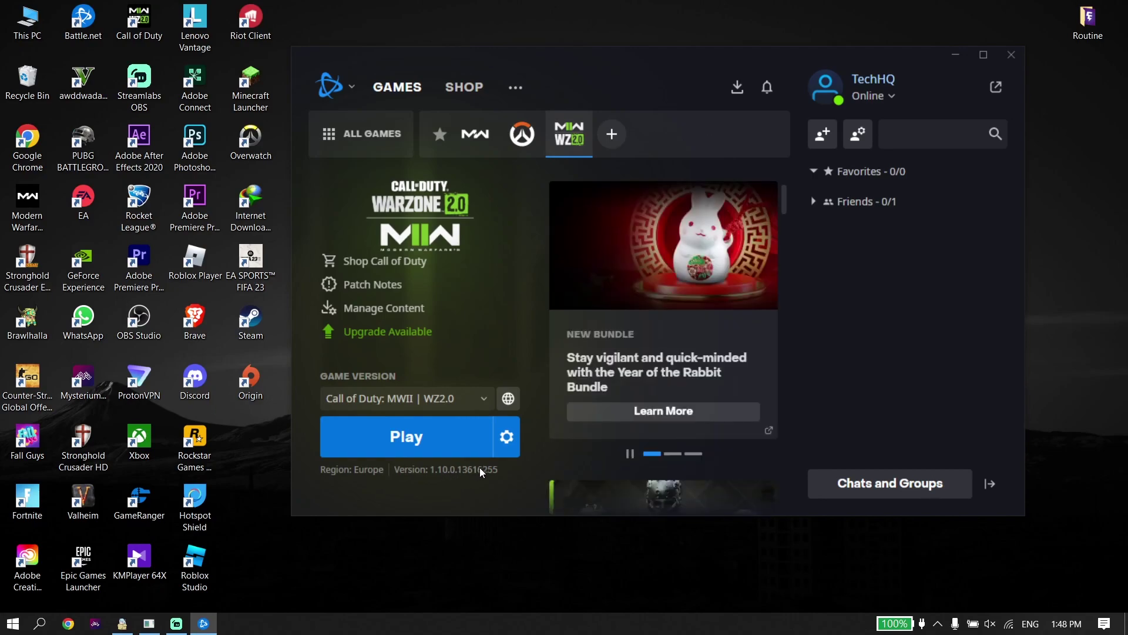
Step: Reopen the download settings from the Call of Duty game settings, turn off the download bandwidth limit and save
{"action": "left_click", "coordinate": [506, 437]}
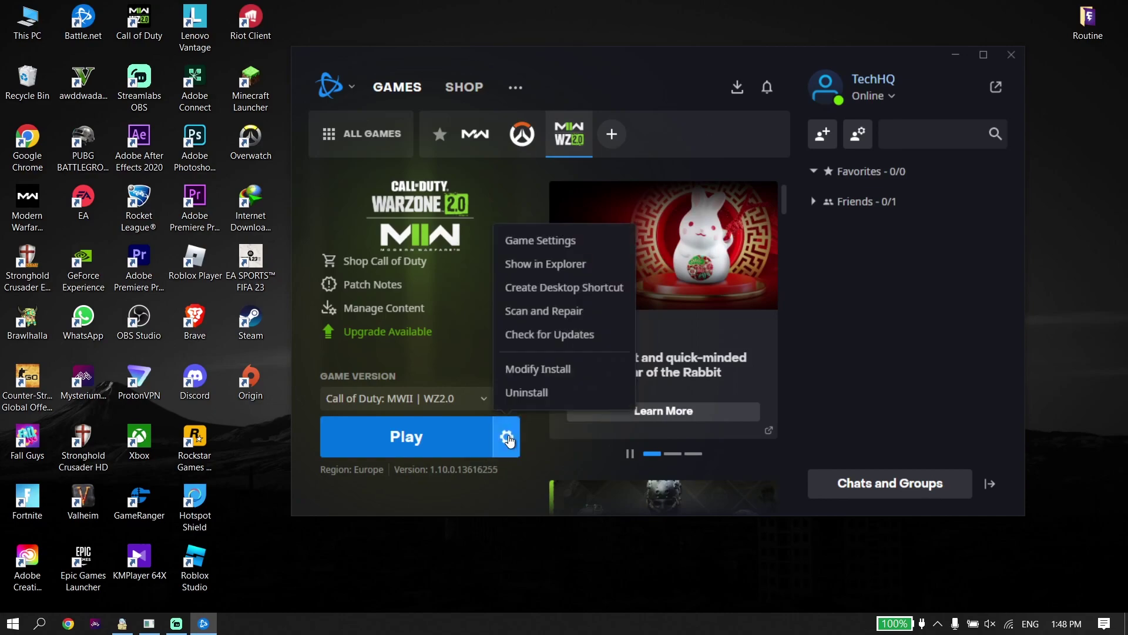
{"action": "left_click", "coordinate": [517, 241]}
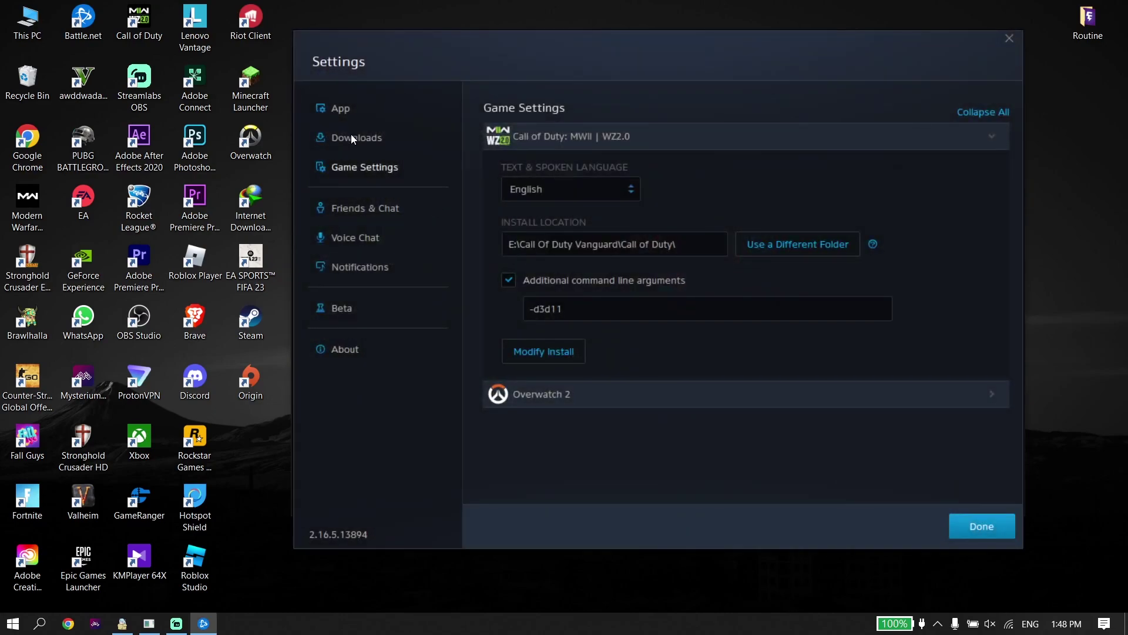
{"action": "left_click", "coordinate": [351, 137]}
{"action": "scroll", "coordinate": [523, 450], "scroll_direction": "down", "scroll_amount": 3}
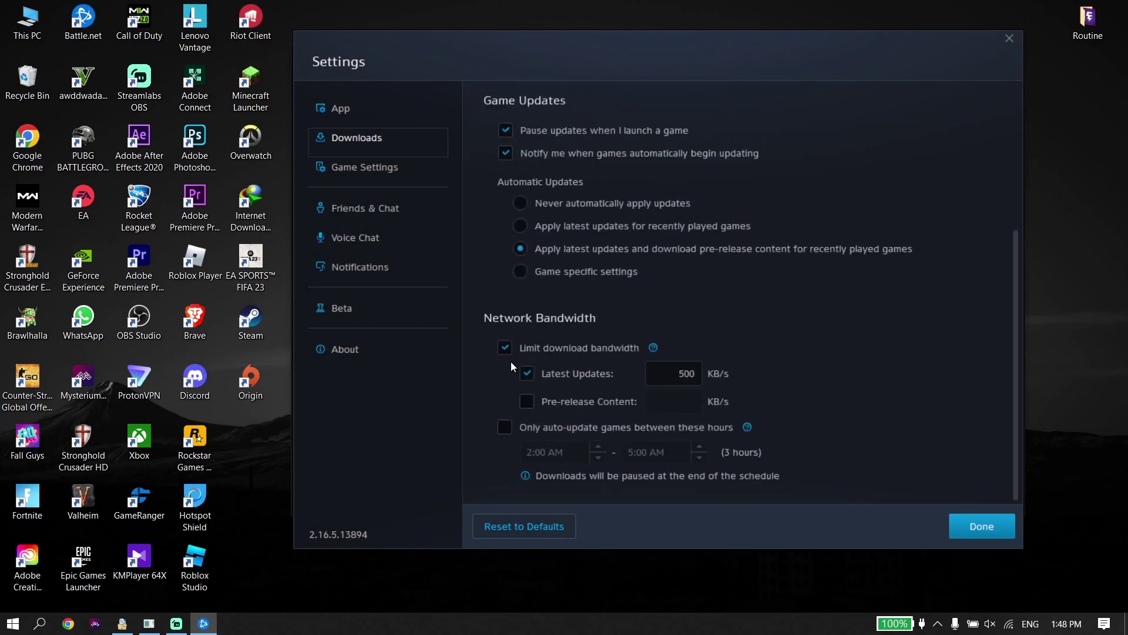
{"action": "left_click", "coordinate": [509, 351]}
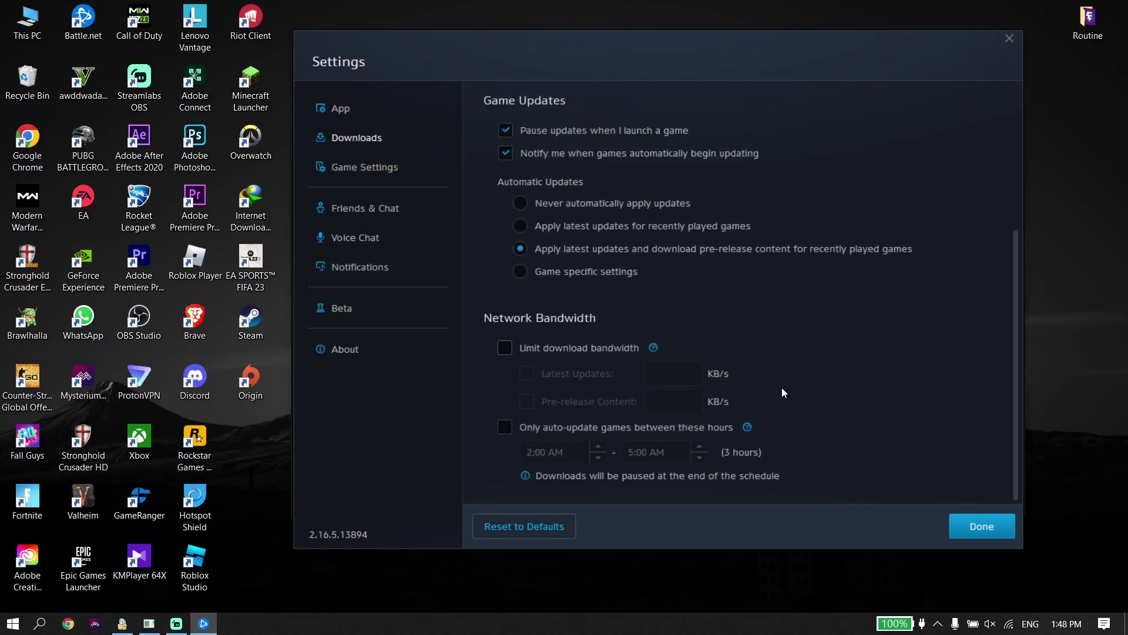
{"action": "left_click", "coordinate": [976, 529]}
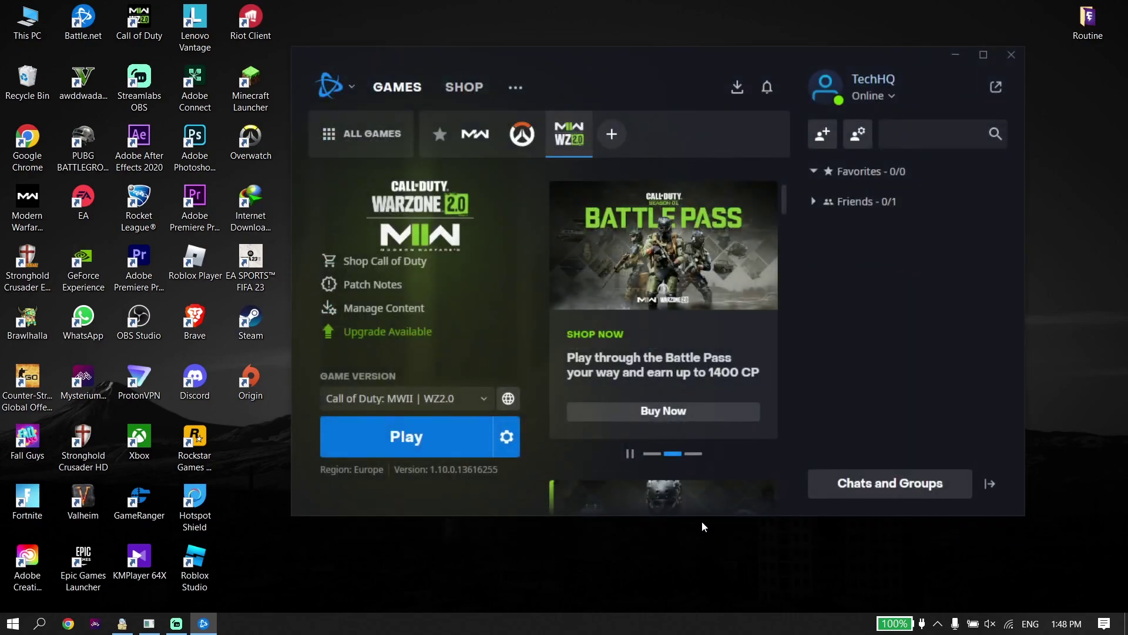